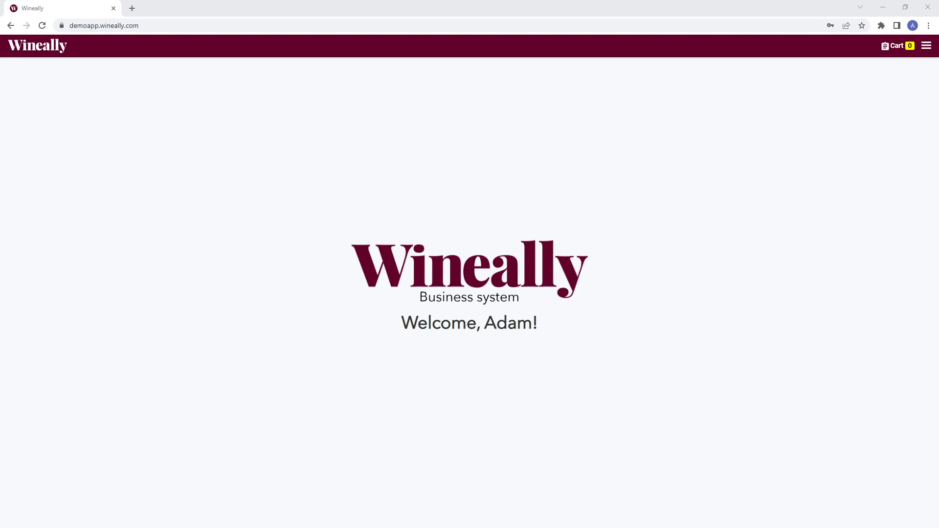
- Open the wine registration page and select Allesverloren as the producer
{"action": "left_click", "coordinate": [927, 46]}
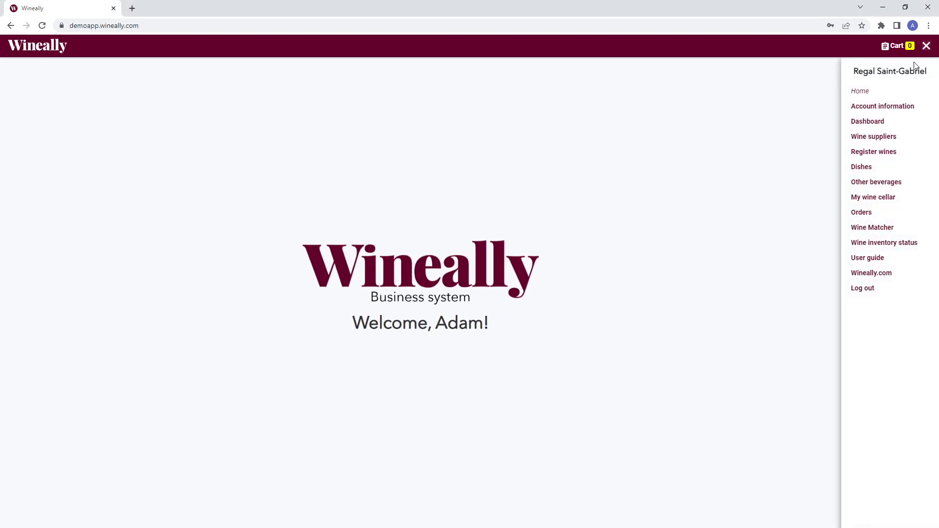
{"action": "left_click", "coordinate": [871, 153]}
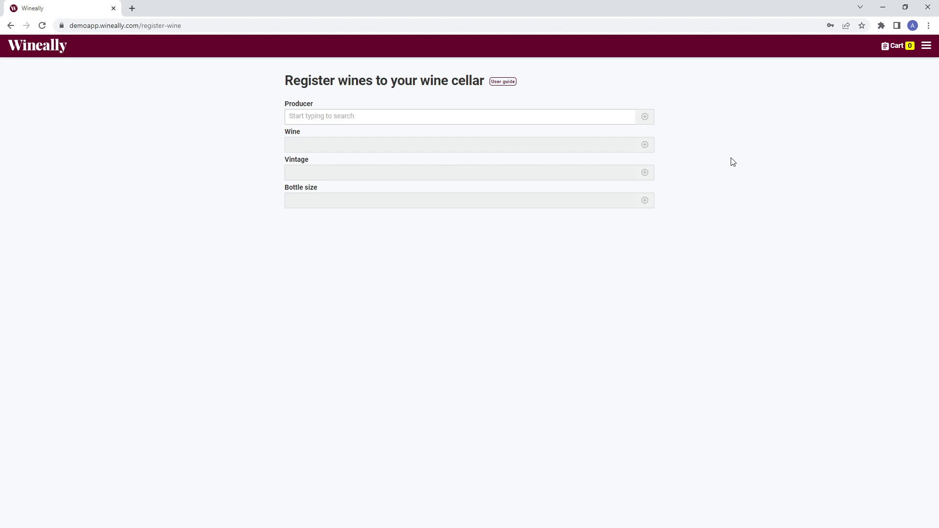
{"action": "left_click", "coordinate": [473, 116]}
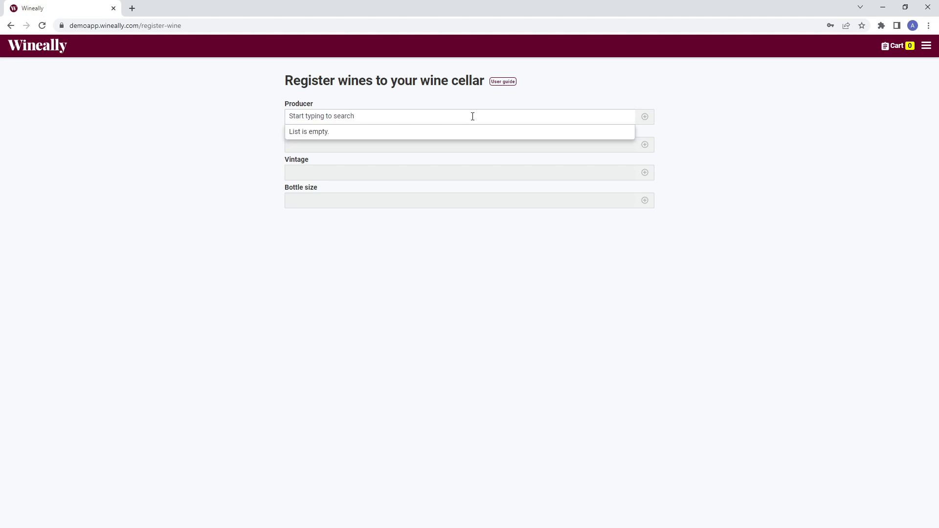
{"action": "type", "text": "alles"}
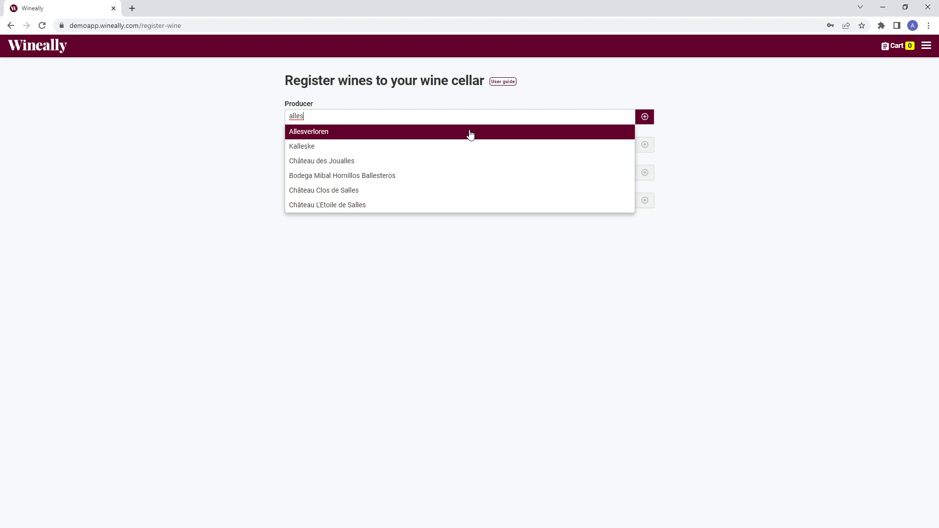
{"action": "left_click", "coordinate": [470, 135]}
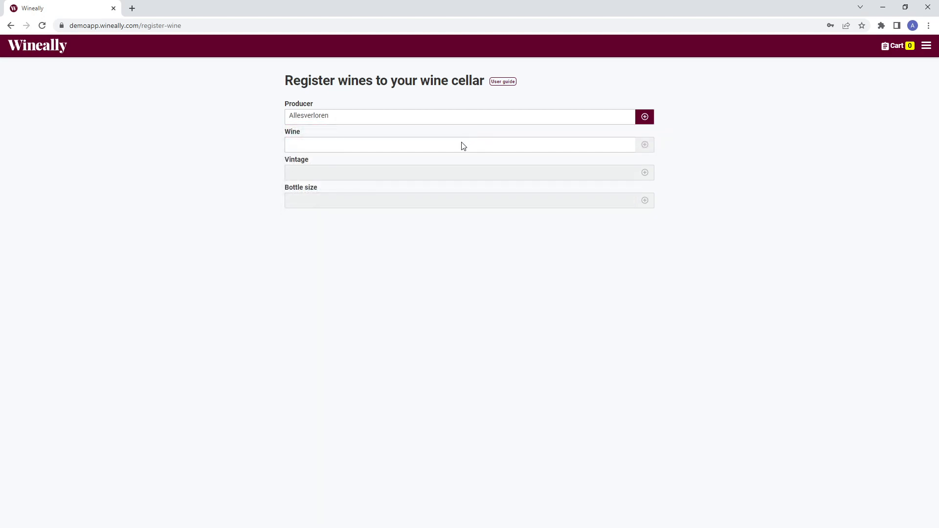
- Select the Cabernet Sauvignon wine from Allesverloren and set its vintage to 2015
{"action": "left_click", "coordinate": [463, 145]}
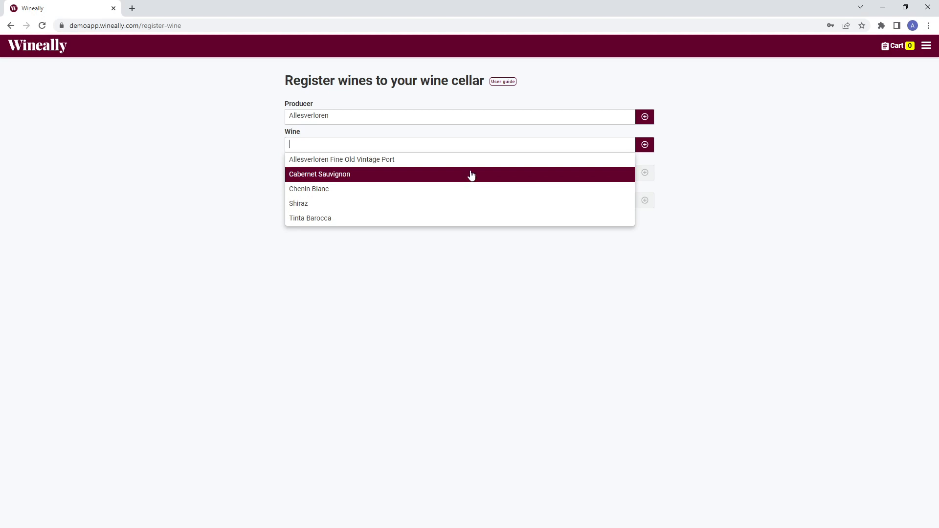
{"action": "type", "text": "c"}
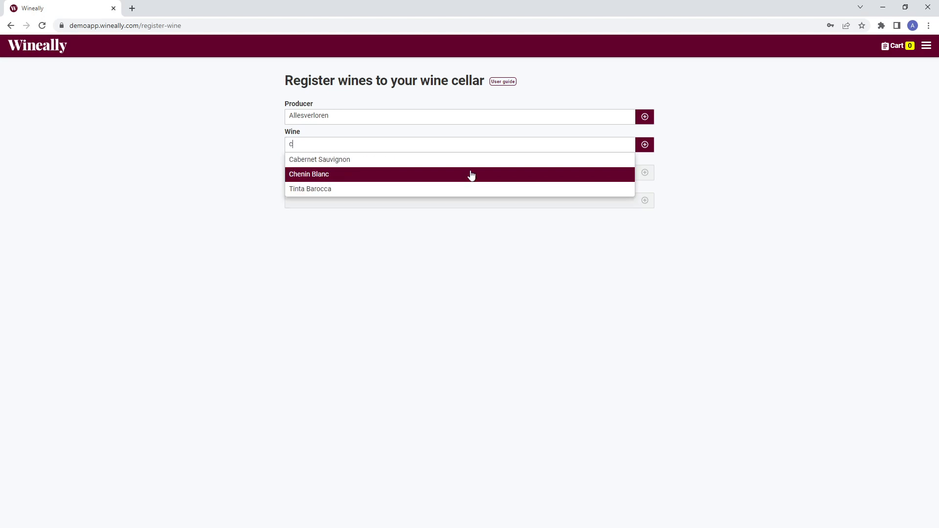
{"action": "type", "text": "a"}
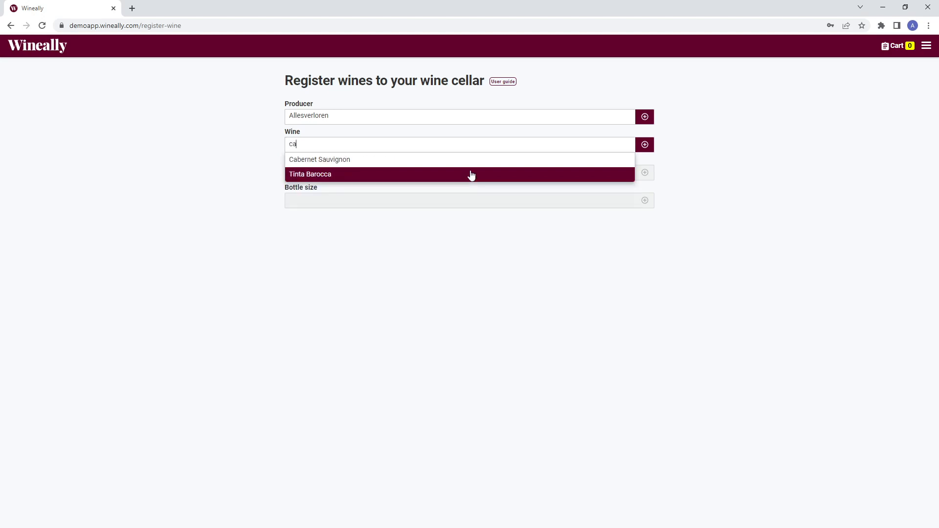
{"action": "left_click", "coordinate": [438, 162]}
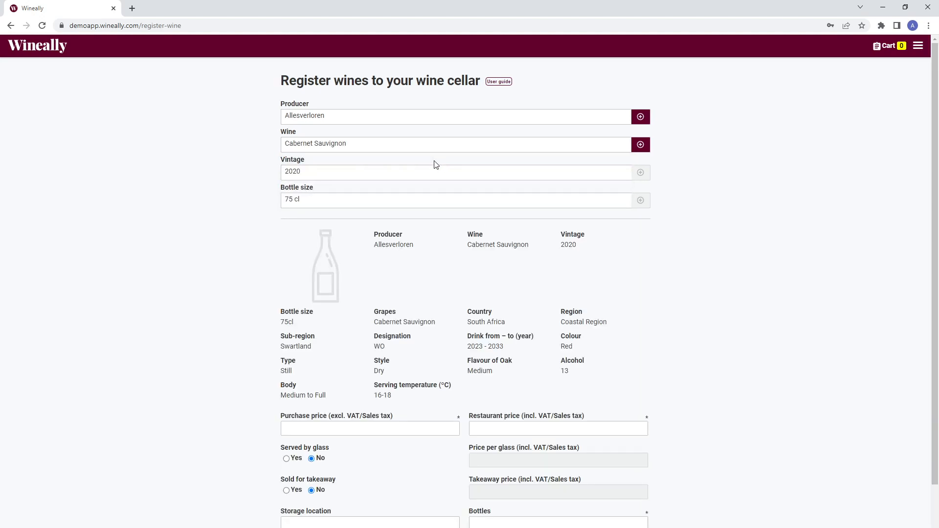
{"action": "left_click", "coordinate": [388, 169]}
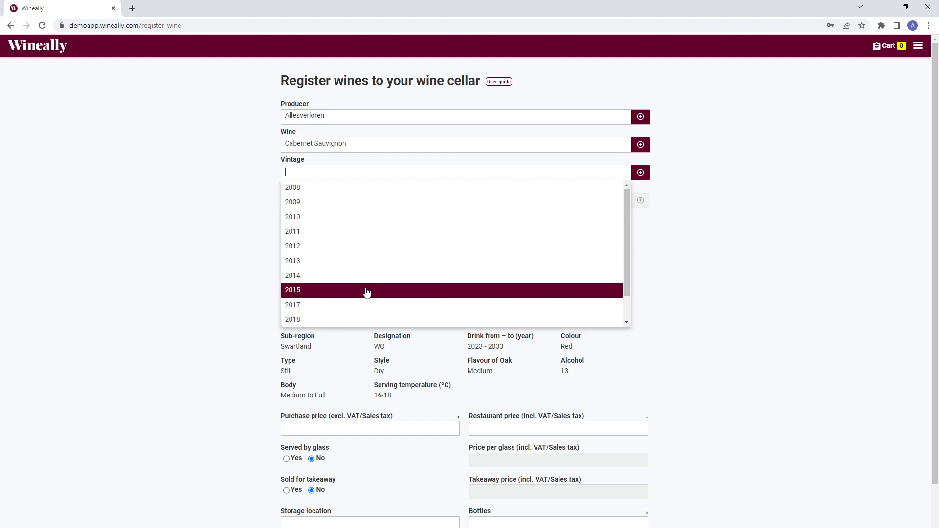
{"action": "left_click", "coordinate": [367, 293]}
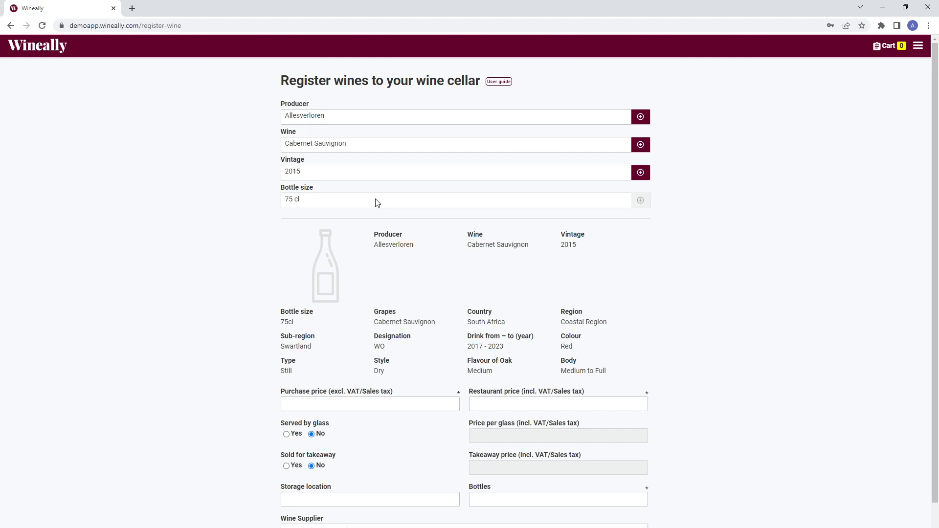
- Try Yes for both served by glass and sold for takeaway, setting each back to No
{"action": "scroll", "coordinate": [377, 203], "scroll_direction": "down", "scroll_amount": 1}
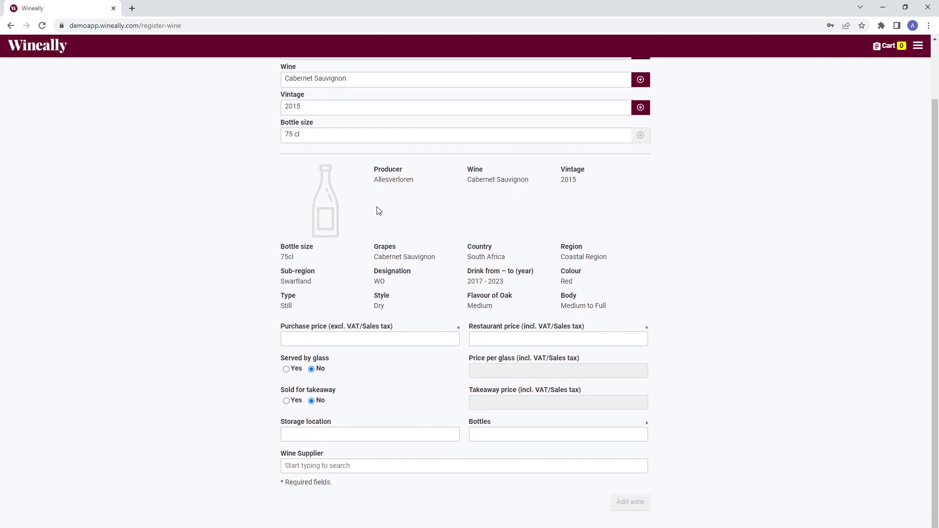
{"action": "left_click", "coordinate": [354, 338]}
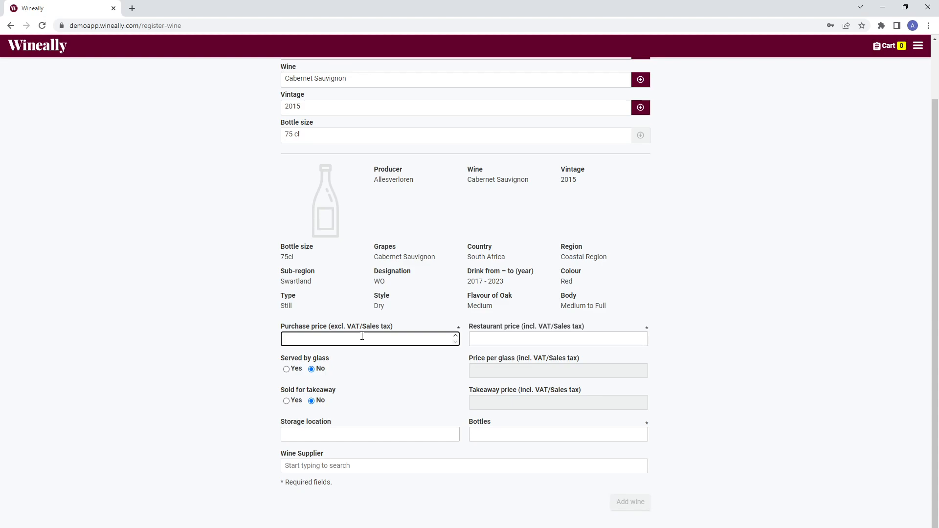
{"action": "left_click", "coordinate": [491, 337]}
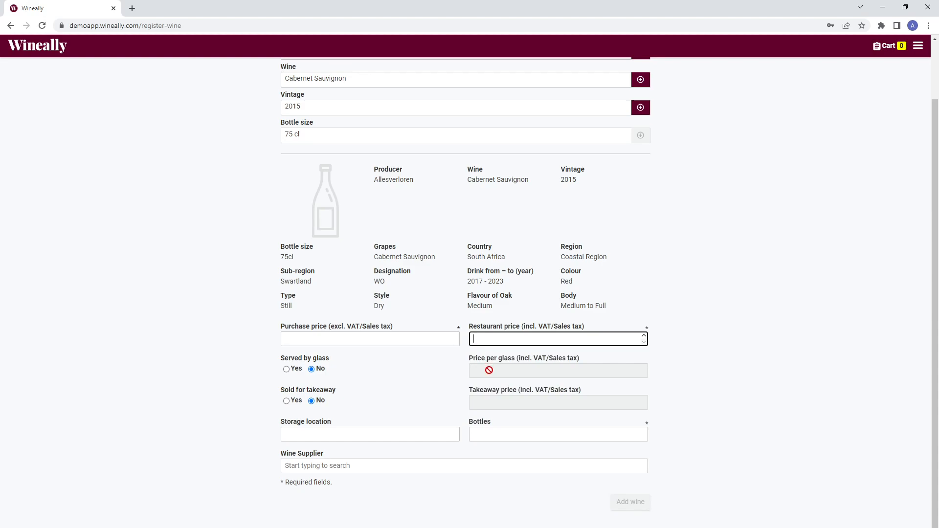
{"action": "left_click", "coordinate": [287, 370]}
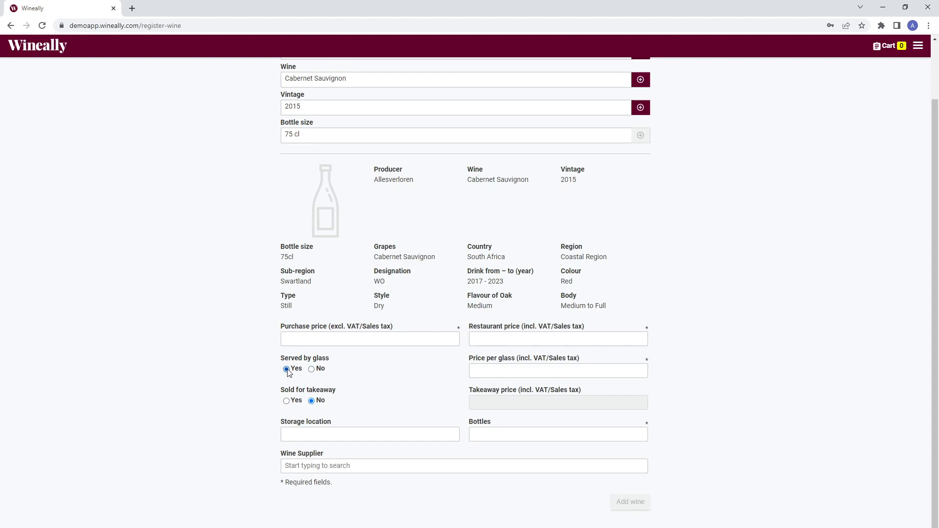
{"action": "left_click", "coordinate": [312, 370]}
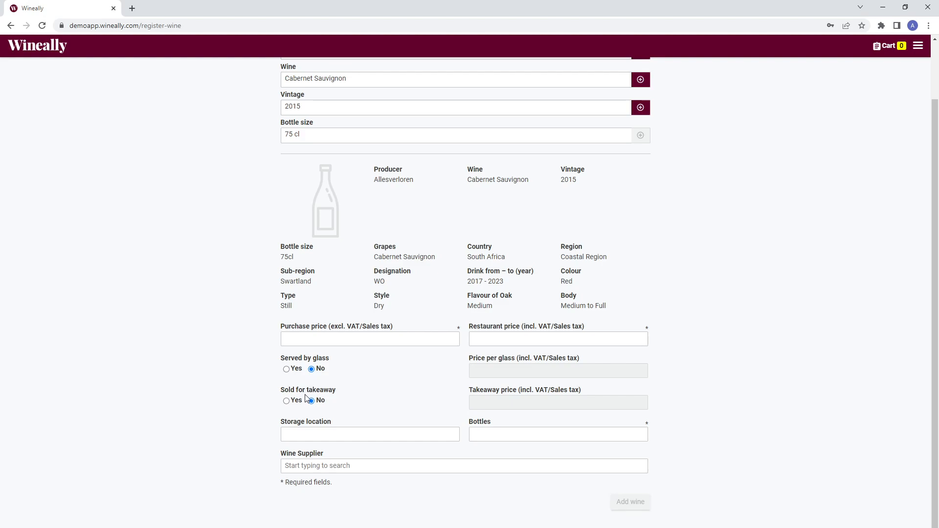
{"action": "left_click", "coordinate": [288, 401]}
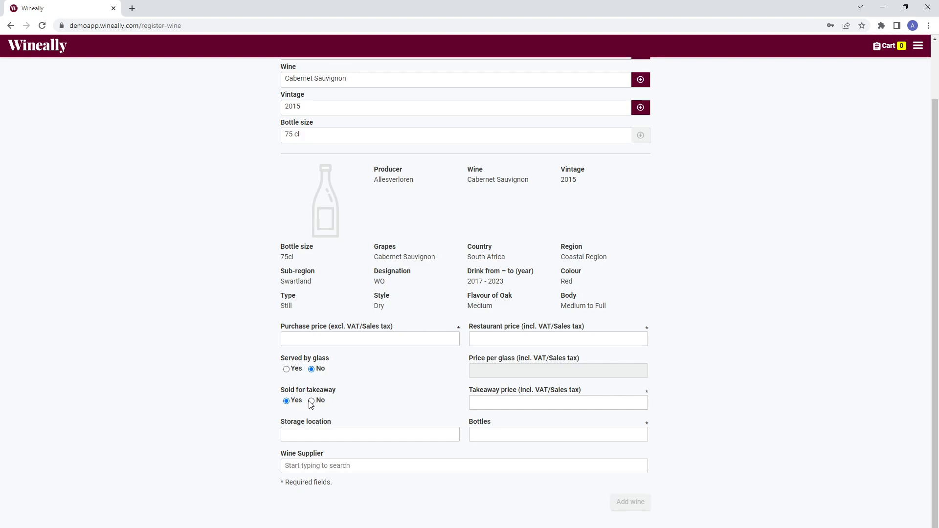
{"action": "left_click", "coordinate": [311, 402]}
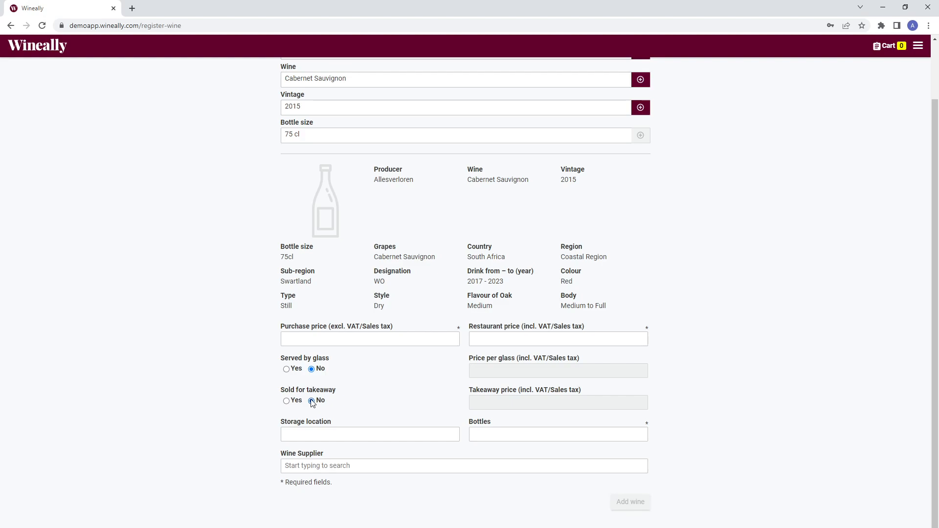
{"action": "left_click", "coordinate": [312, 401]}
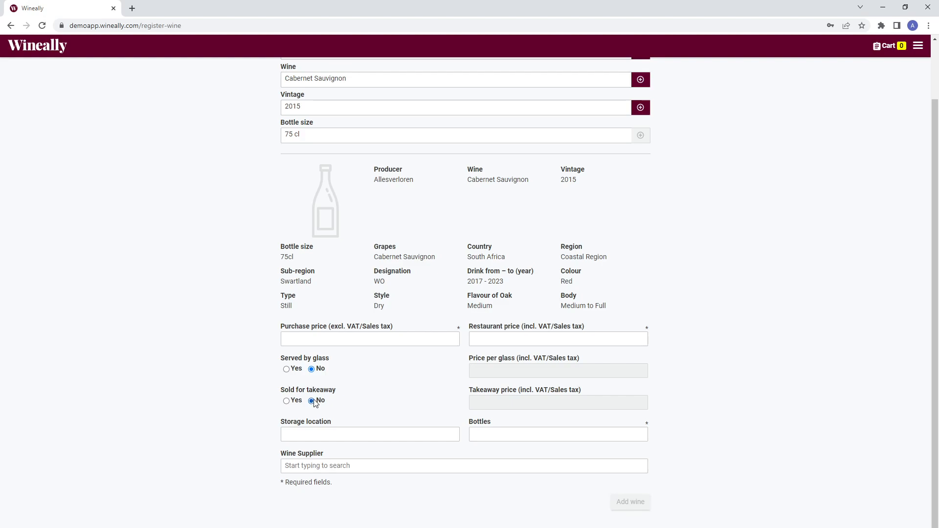
- Check the available storage locations and search the wine suppliers for "tri", clearing the search and closing the list
{"action": "left_click", "coordinate": [336, 436]}
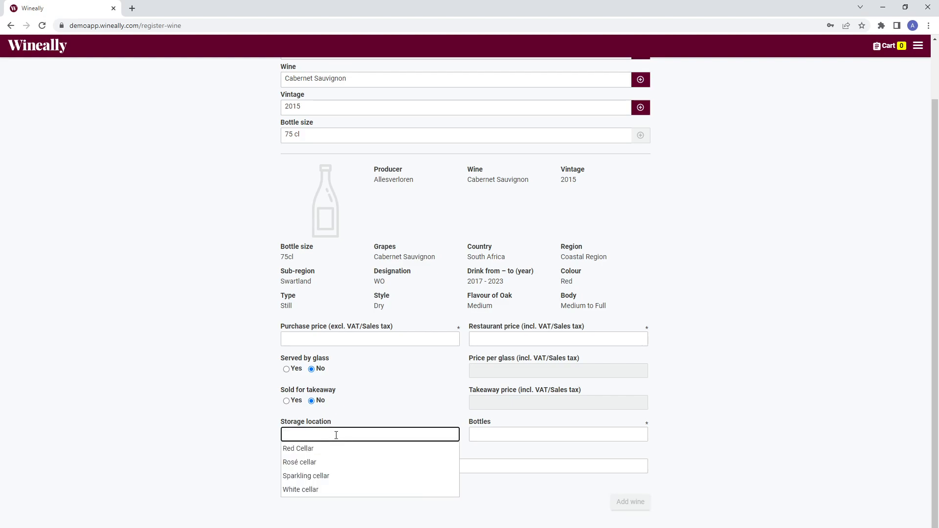
{"action": "left_click", "coordinate": [459, 422]}
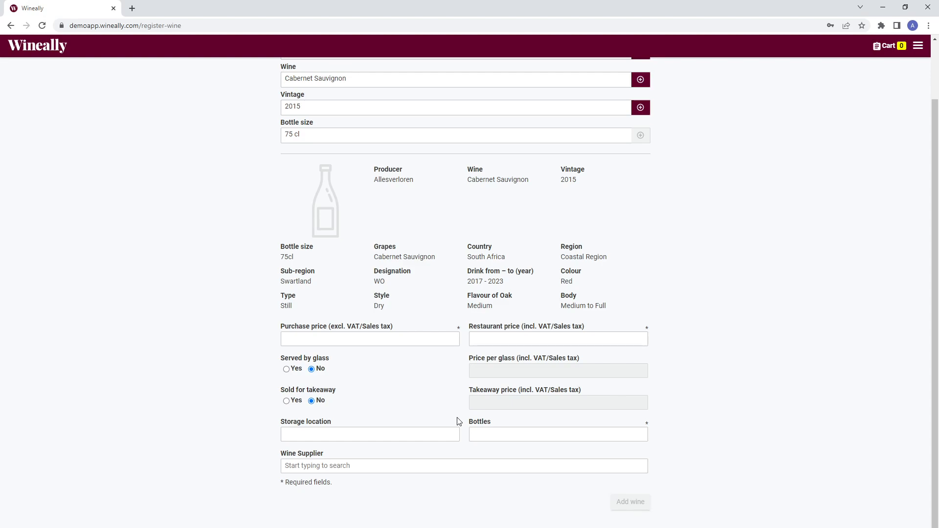
{"action": "left_click", "coordinate": [444, 466]}
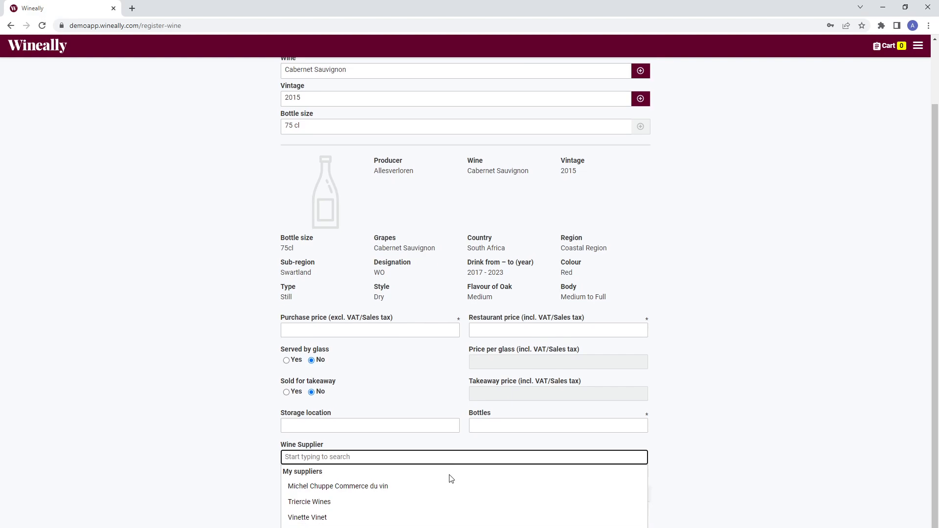
{"action": "scroll", "coordinate": [449, 478], "scroll_direction": "down", "scroll_amount": 1}
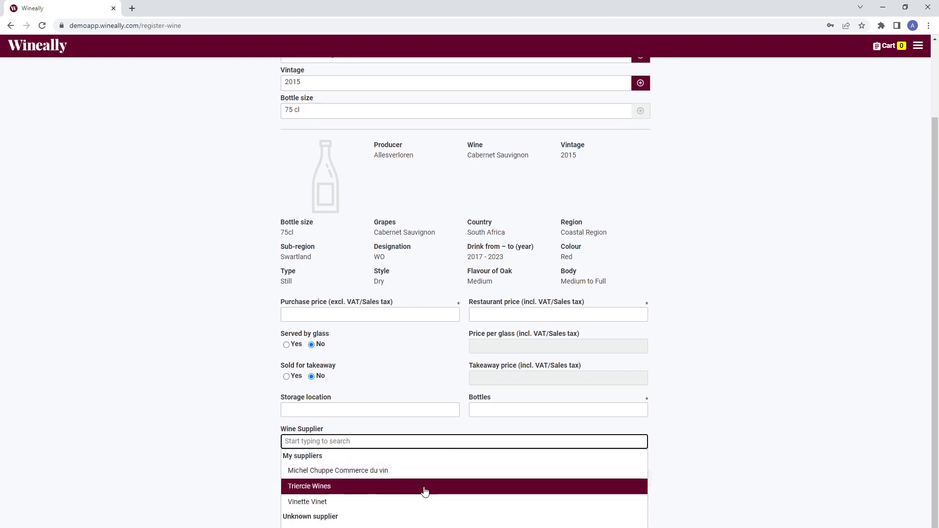
{"action": "type", "text": "t"}
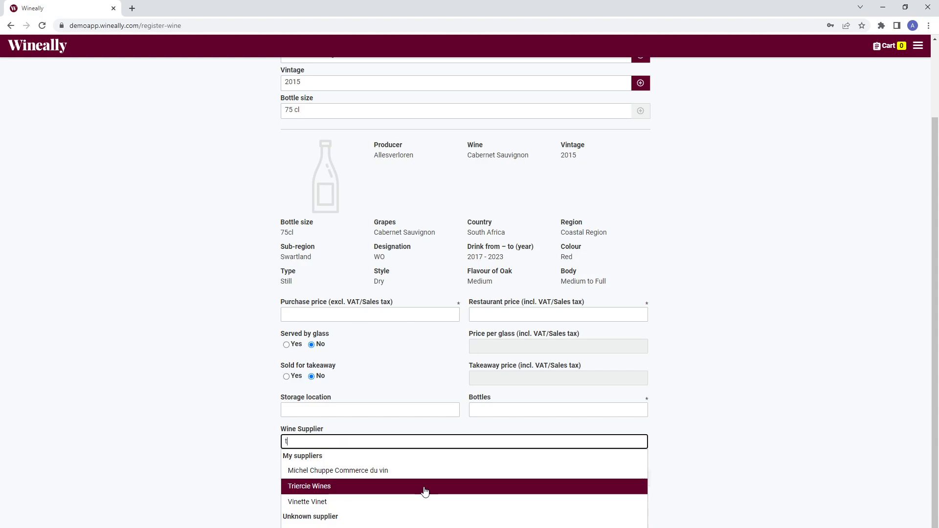
{"action": "type", "text": "ri"}
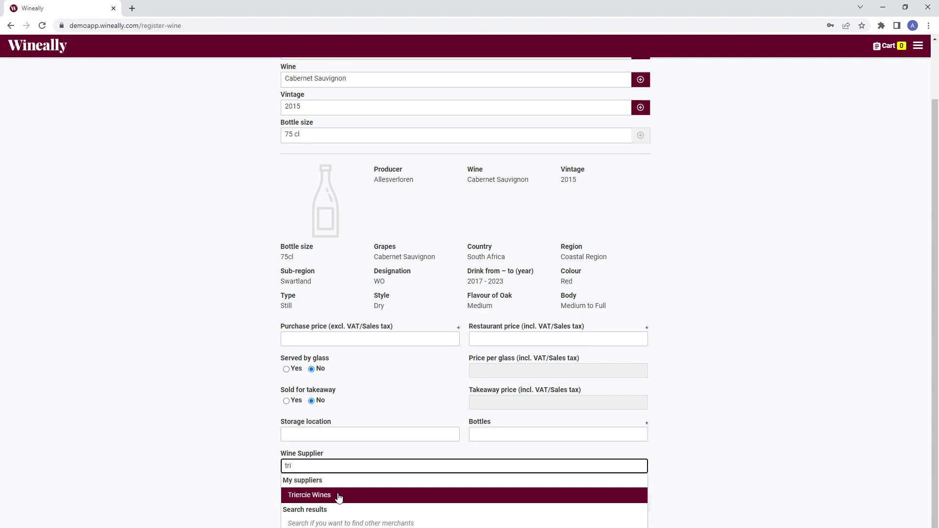
{"action": "key", "text": "BackSpace"}
{"action": "key", "text": "BackSpace"}
{"action": "key", "text": "BackSpace"}
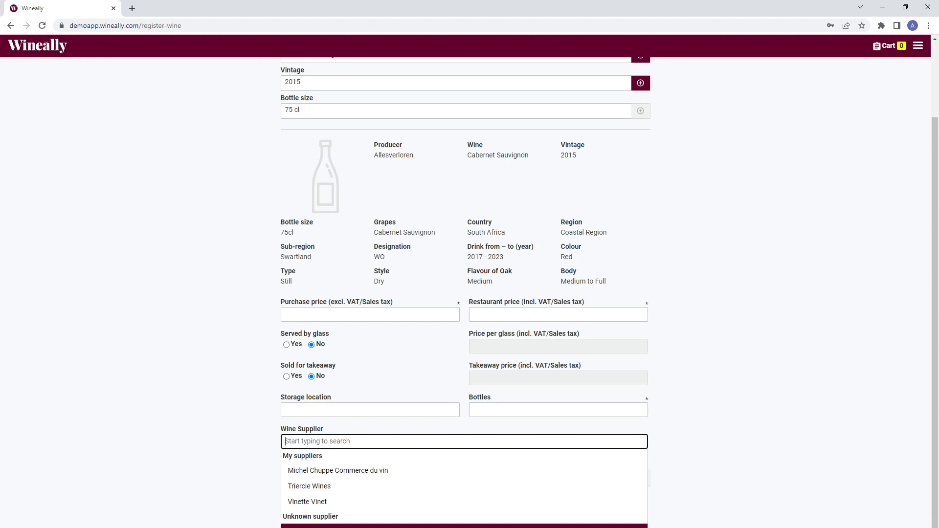
{"action": "left_click", "coordinate": [686, 422]}
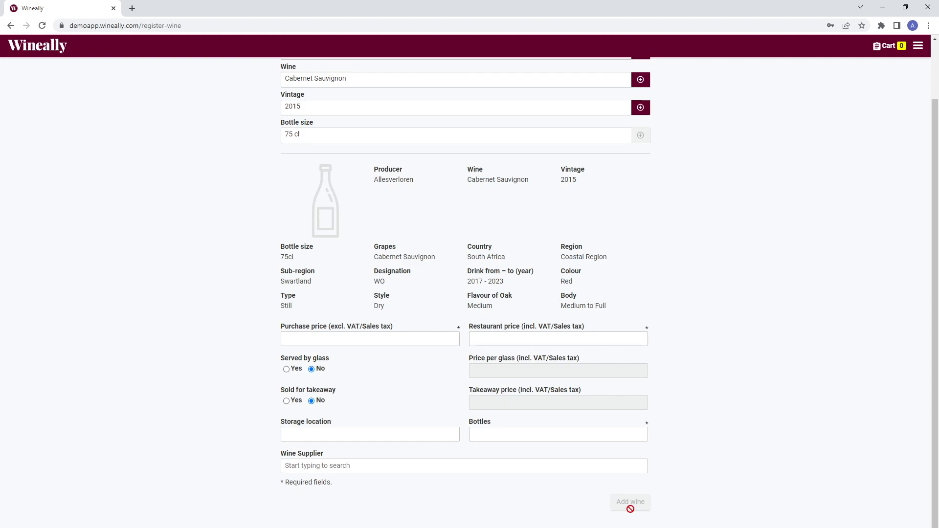
- Check the bottle size and vintage choices for the Cabernet Sauvignon, selecting vintage 2015 again
{"action": "scroll", "coordinate": [630, 510], "scroll_direction": "up", "scroll_amount": 2}
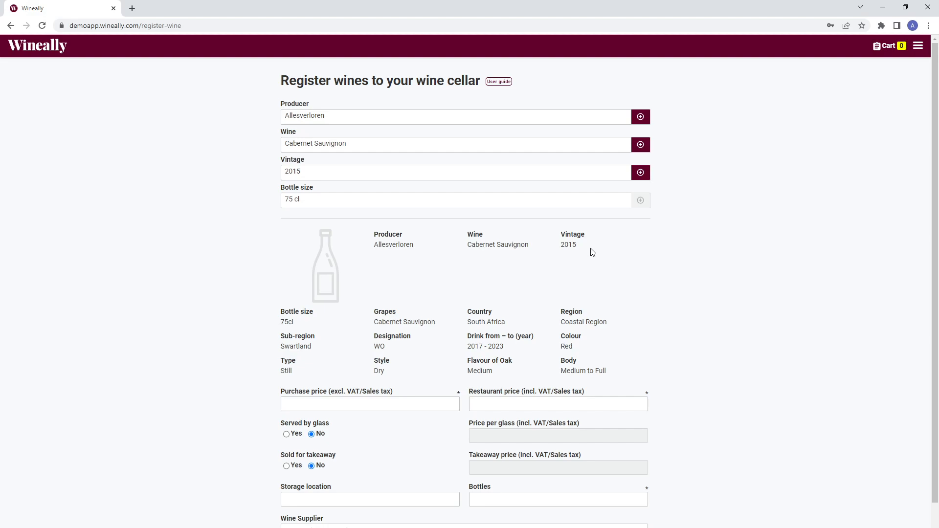
{"action": "left_click", "coordinate": [536, 202]}
{"action": "left_click", "coordinate": [505, 170]}
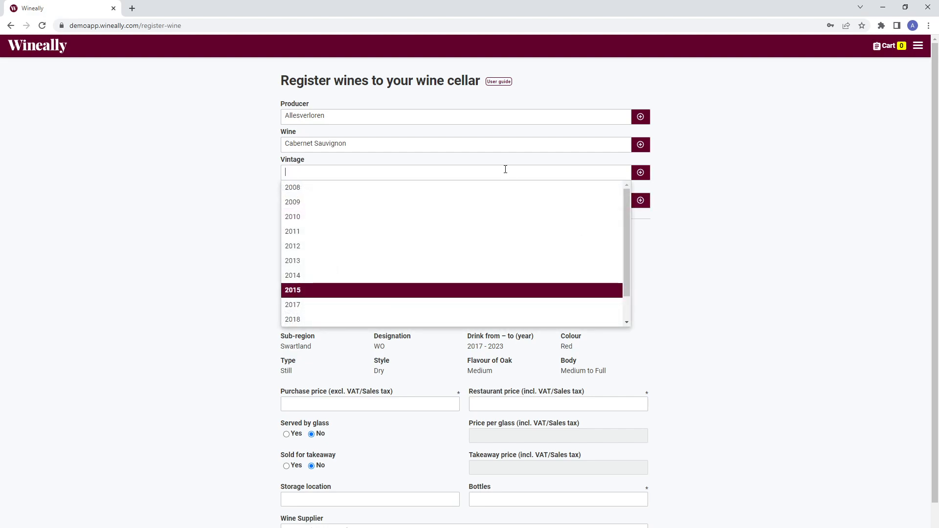
{"action": "key", "text": "Return"}
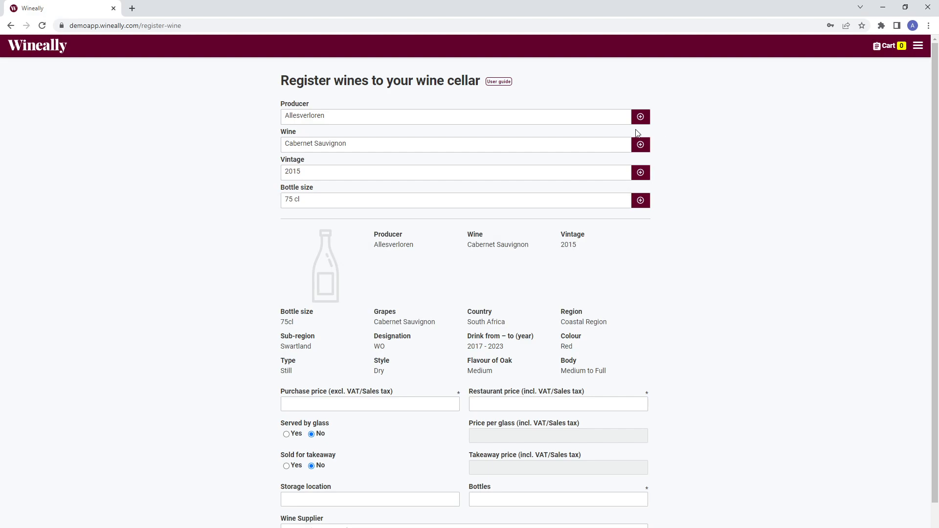
- Search the producer list for "unknown producer"
{"action": "left_click", "coordinate": [539, 119]}
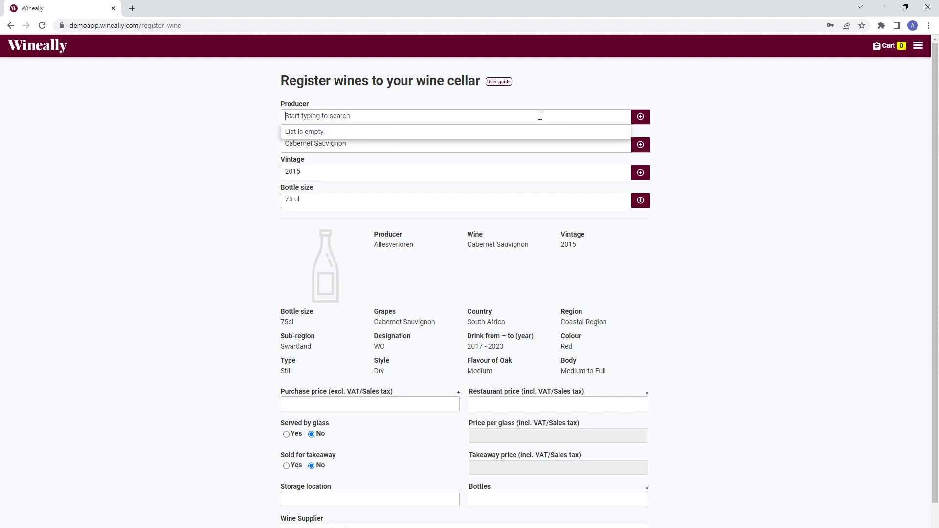
{"action": "type", "text": "unknown"}
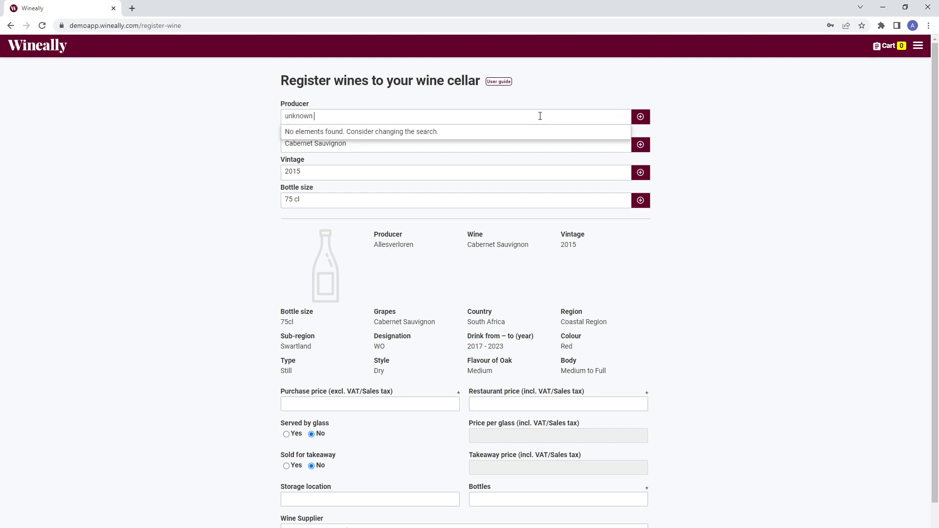
{"action": "type", "text": " producer"}
- Add and save a new producer named Example Producer for the wine registration
{"action": "left_click", "coordinate": [641, 118]}
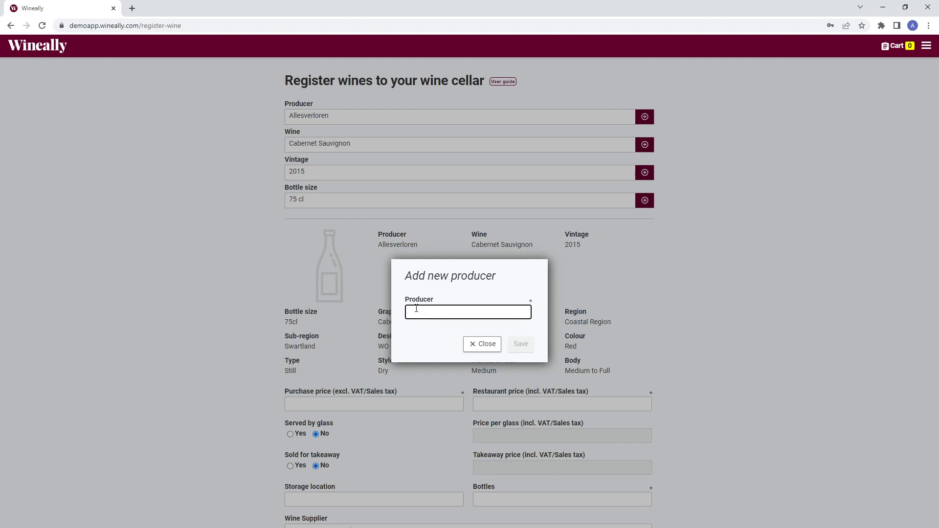
{"action": "type", "text": "Example Producer"}
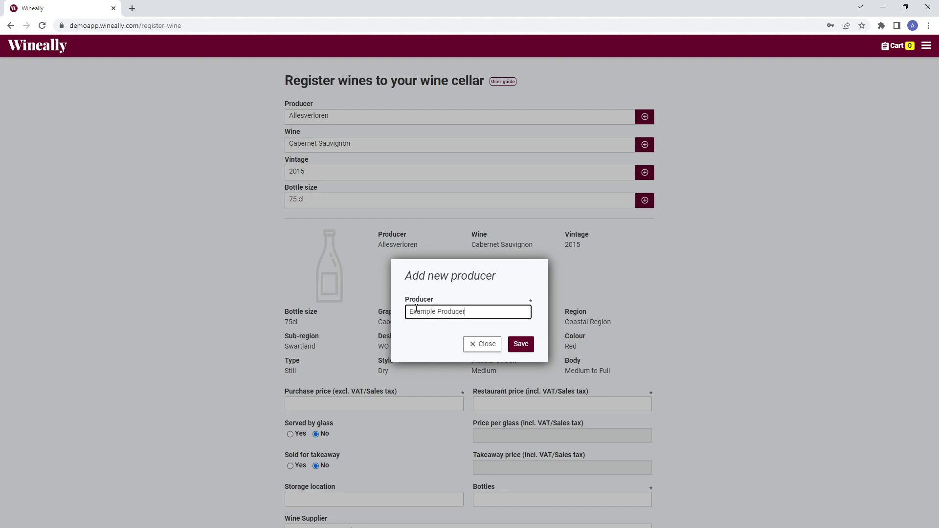
{"action": "left_click", "coordinate": [520, 344]}
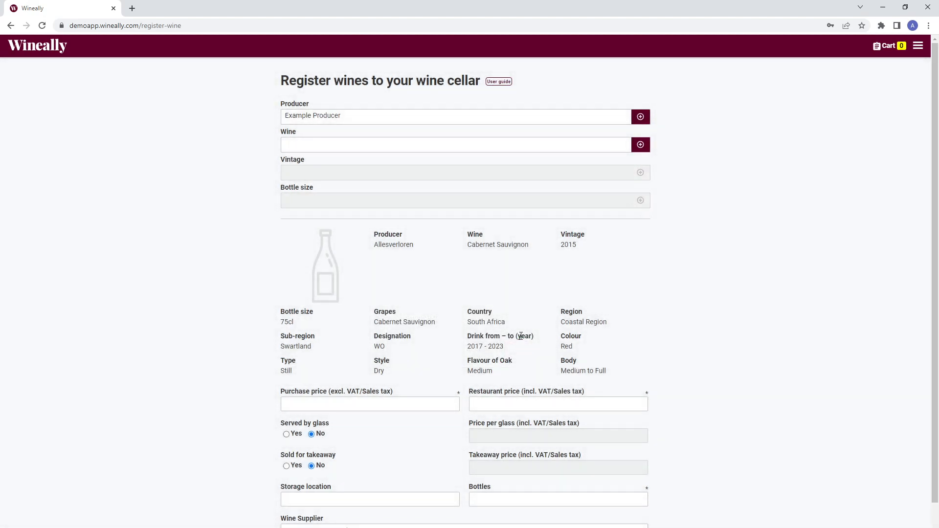
- Add and save a new wine named Example wine for Example Producer
{"action": "left_click", "coordinate": [370, 146]}
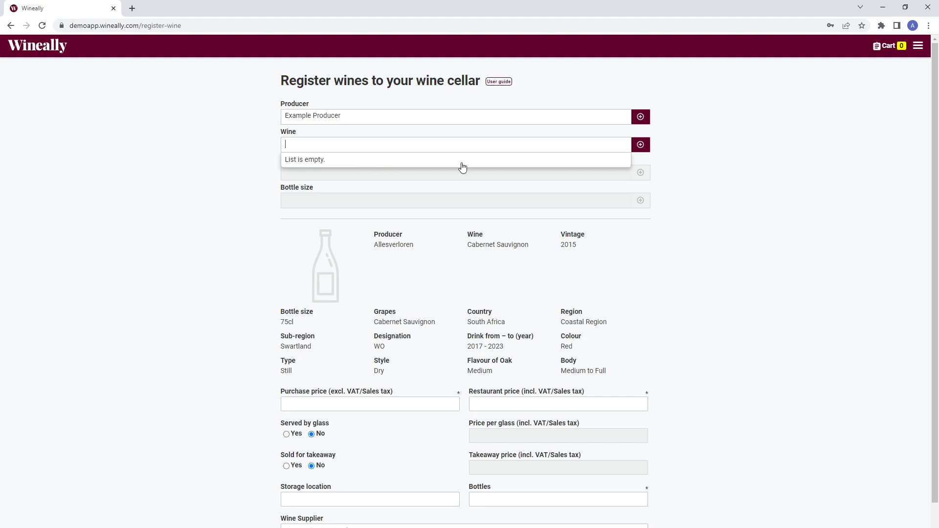
{"action": "left_click", "coordinate": [641, 146]}
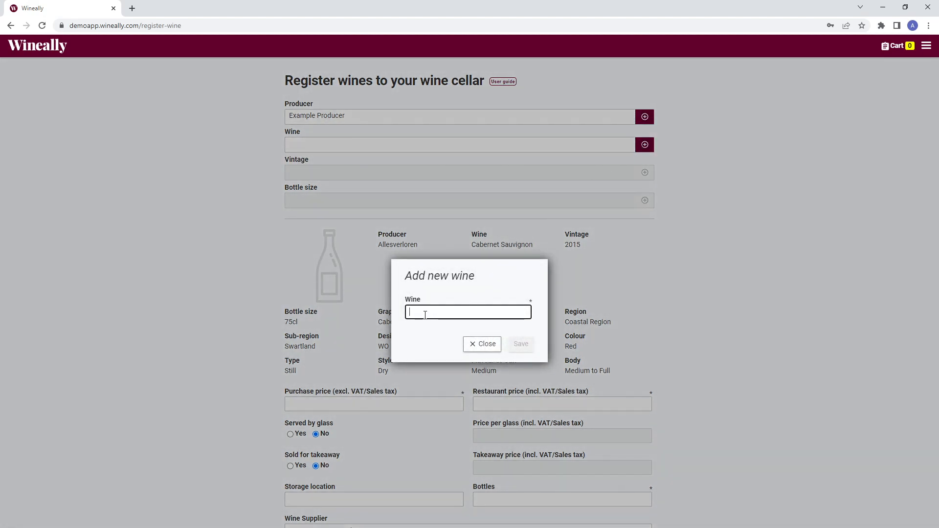
{"action": "type", "text": "Example wine"}
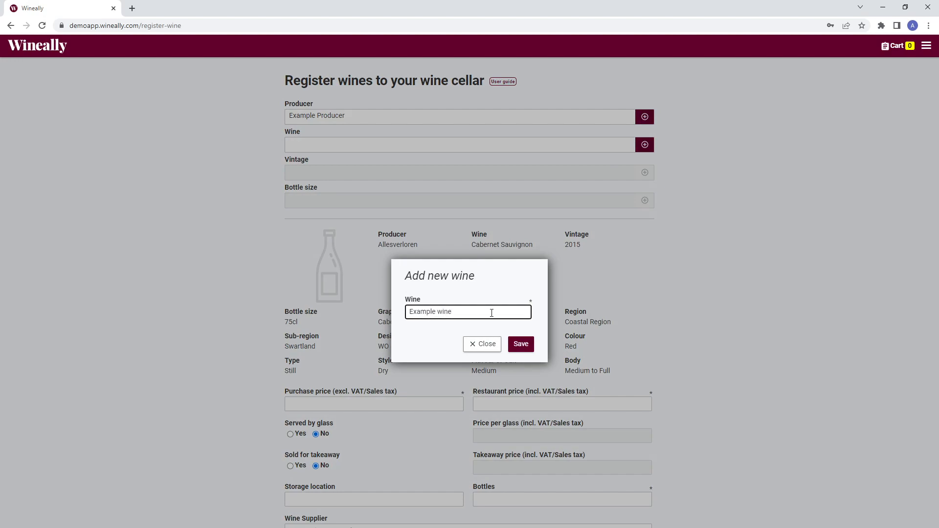
{"action": "left_click", "coordinate": [520, 345]}
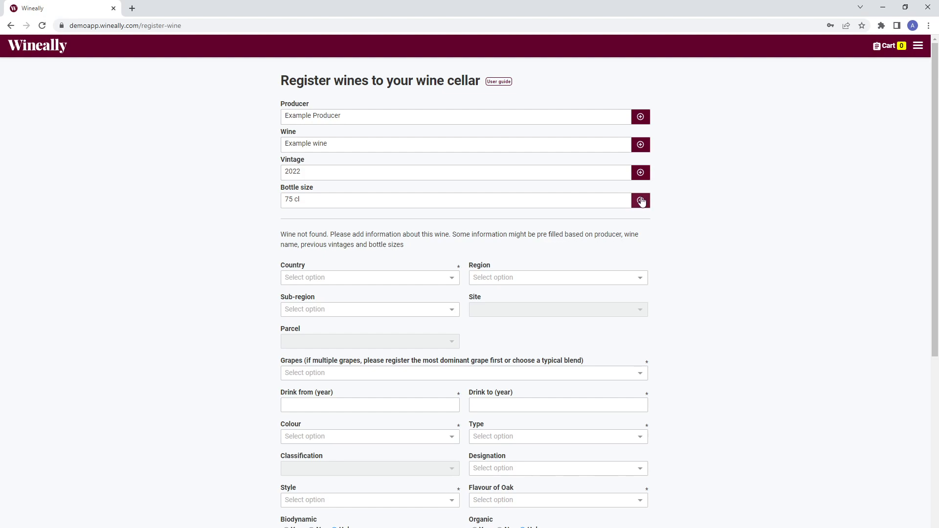
- Set the new wine's country to Australia
{"action": "scroll", "coordinate": [641, 202], "scroll_direction": "down", "scroll_amount": 3}
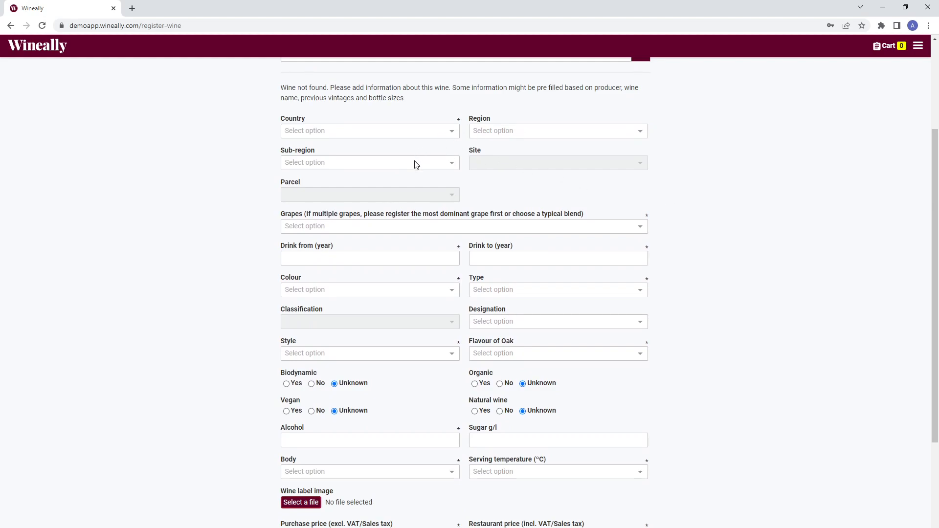
{"action": "left_click", "coordinate": [440, 131]}
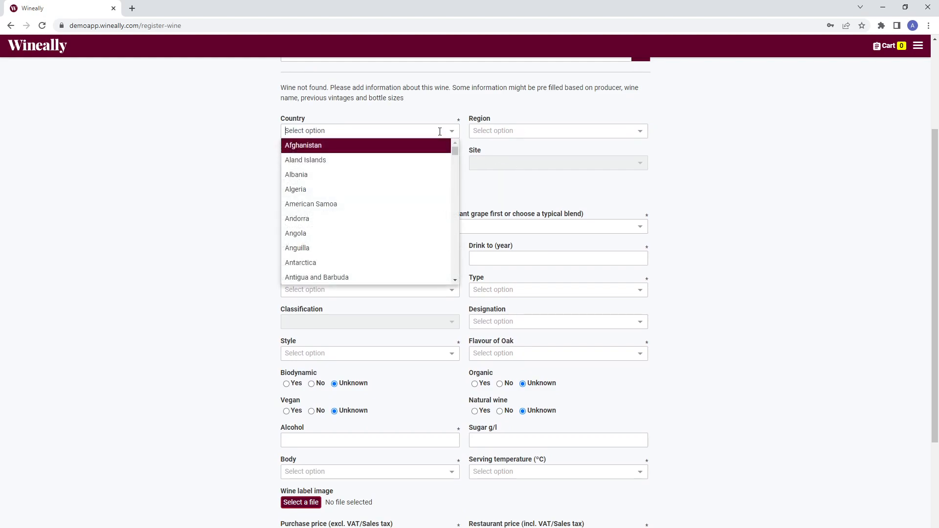
{"action": "scroll", "coordinate": [440, 178], "scroll_direction": "down", "scroll_amount": 5}
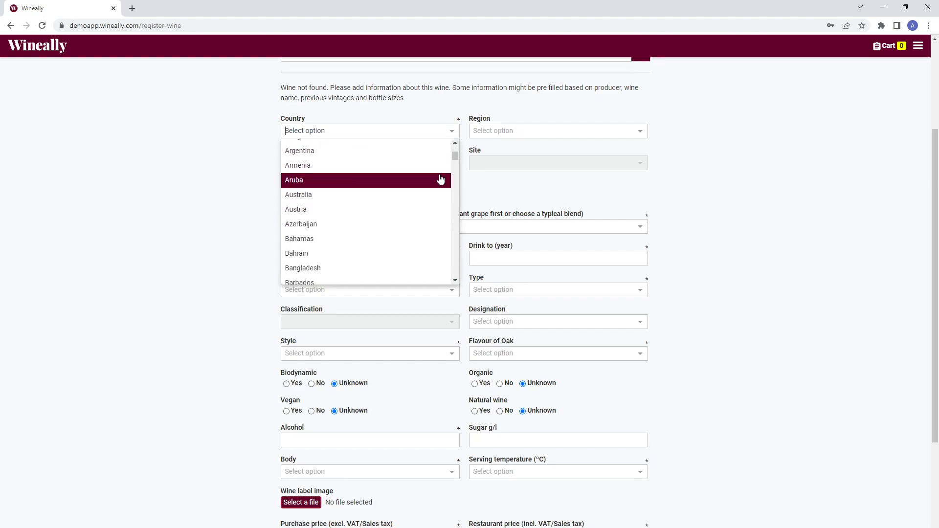
{"action": "scroll", "coordinate": [433, 181], "scroll_direction": "up", "scroll_amount": 1}
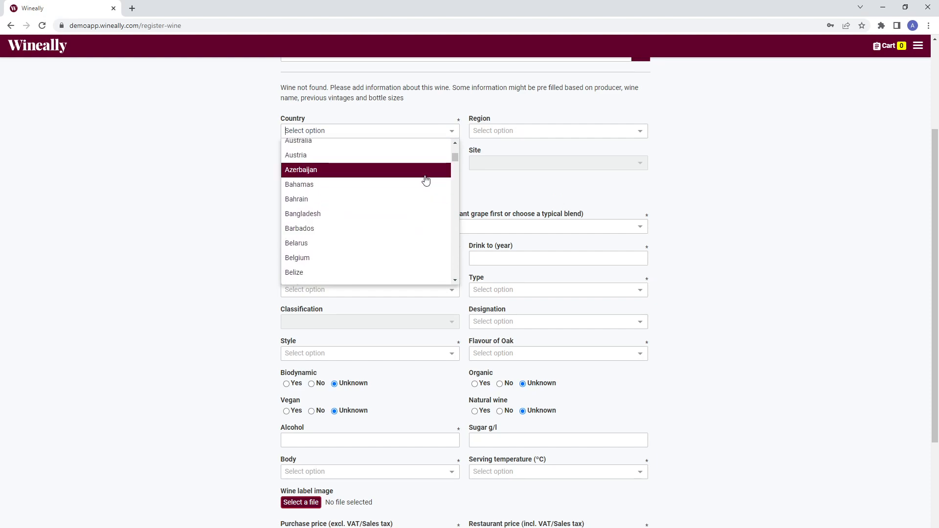
{"action": "left_click", "coordinate": [349, 146]}
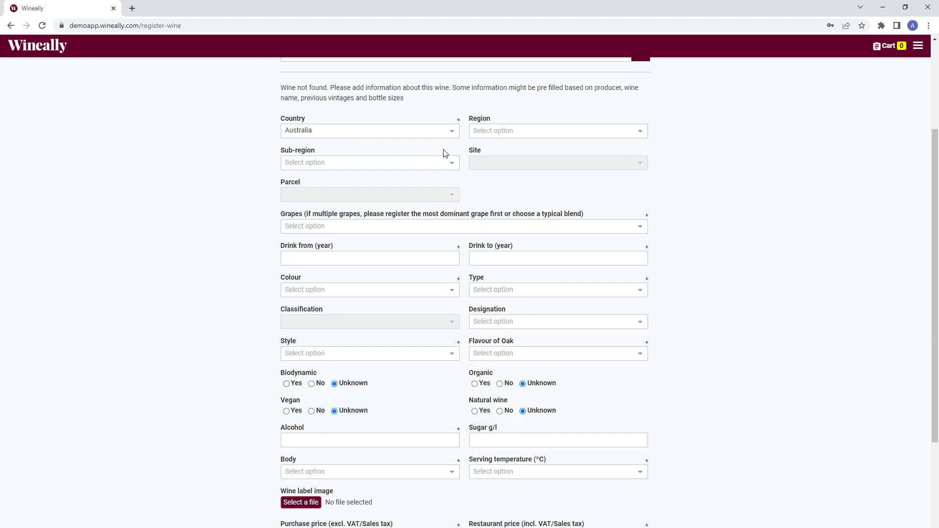
- Set the region to Victoria and the sub-region to Geelong
{"action": "left_click", "coordinate": [509, 132]}
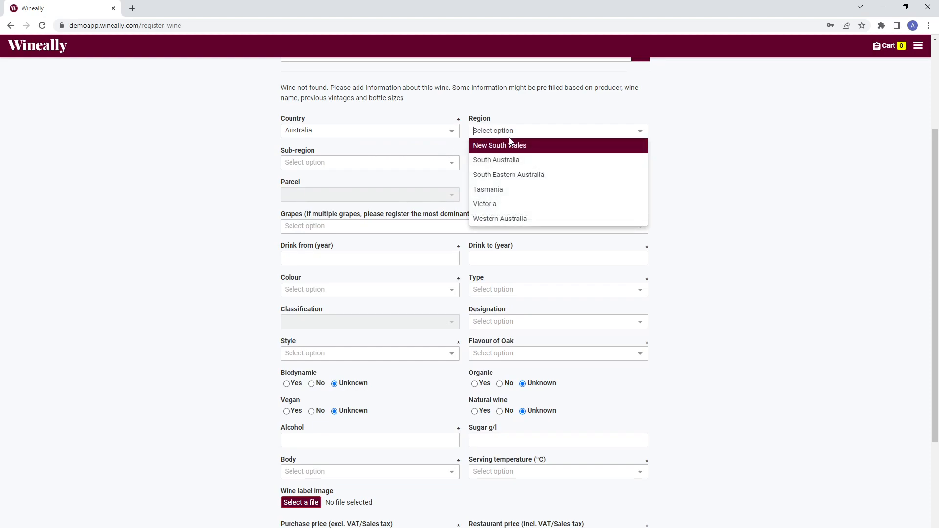
{"action": "left_click", "coordinate": [496, 203]}
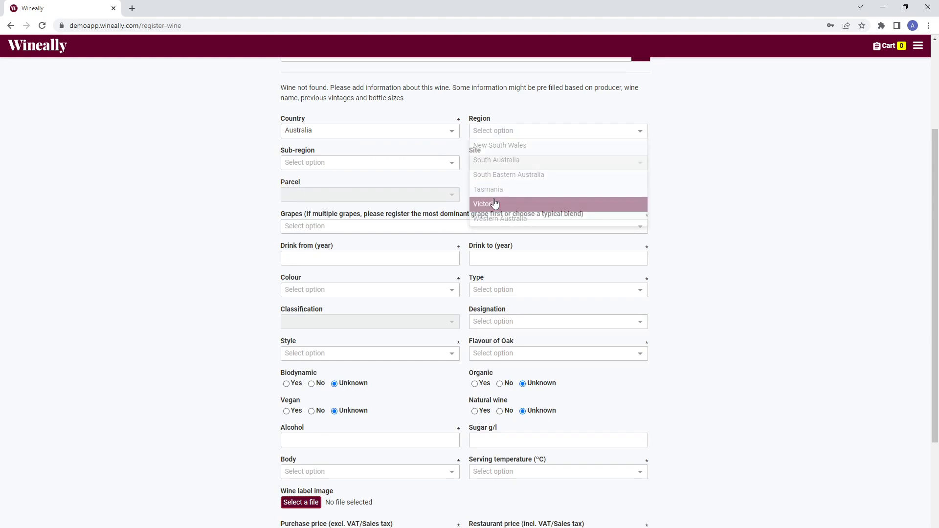
{"action": "left_click", "coordinate": [440, 163]}
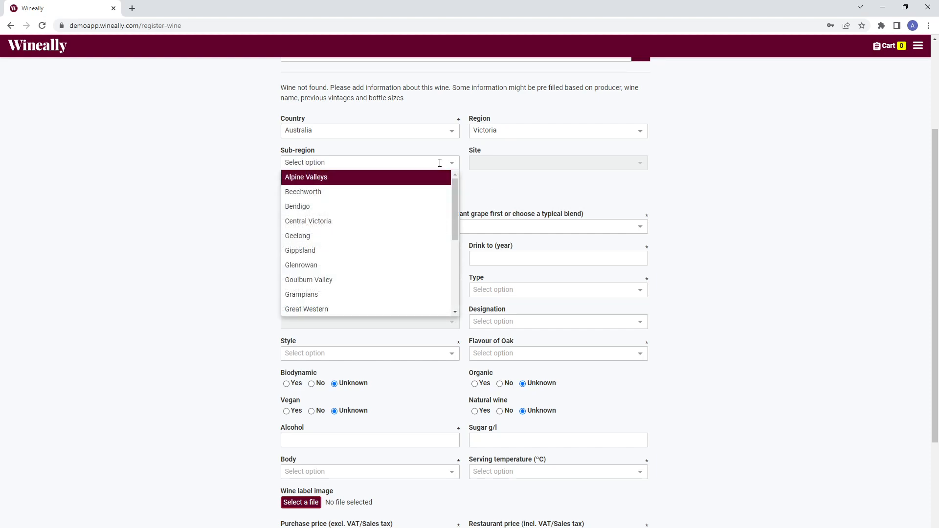
{"action": "left_click", "coordinate": [340, 237]}
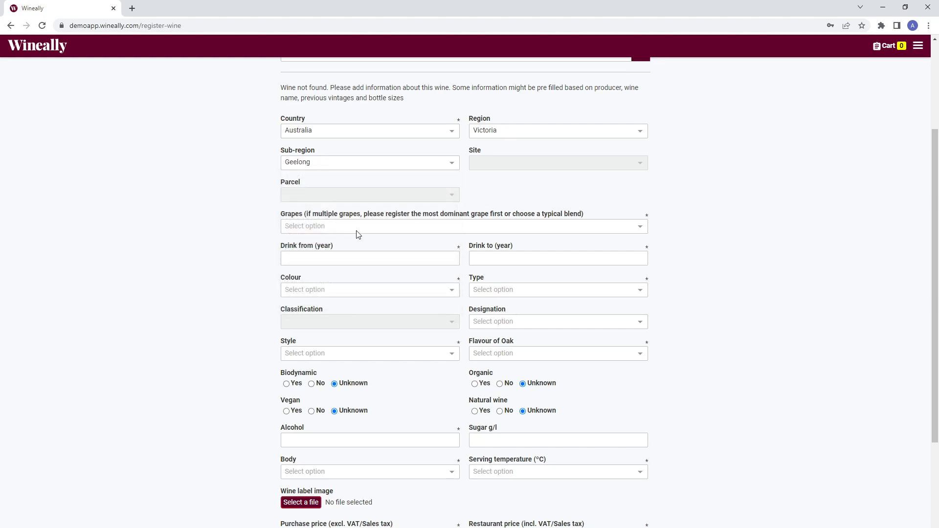
- Look through the available grapes and typical blends, closing the list without choosing one
{"action": "left_click", "coordinate": [602, 228]}
{"action": "left_click_drag", "start_coordinate": [644, 247], "coordinate": [641, 287]}
{"action": "left_click", "coordinate": [700, 255]}
- Check the available colour, type and designation options for the wine, closing each list without a selection
{"action": "scroll", "coordinate": [505, 264], "scroll_direction": "down", "scroll_amount": 3}
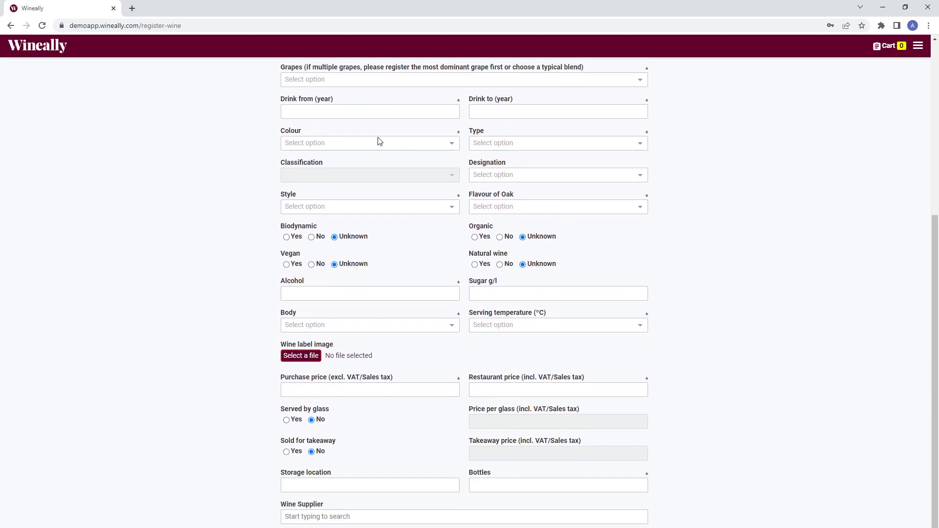
{"action": "left_click", "coordinate": [454, 145]}
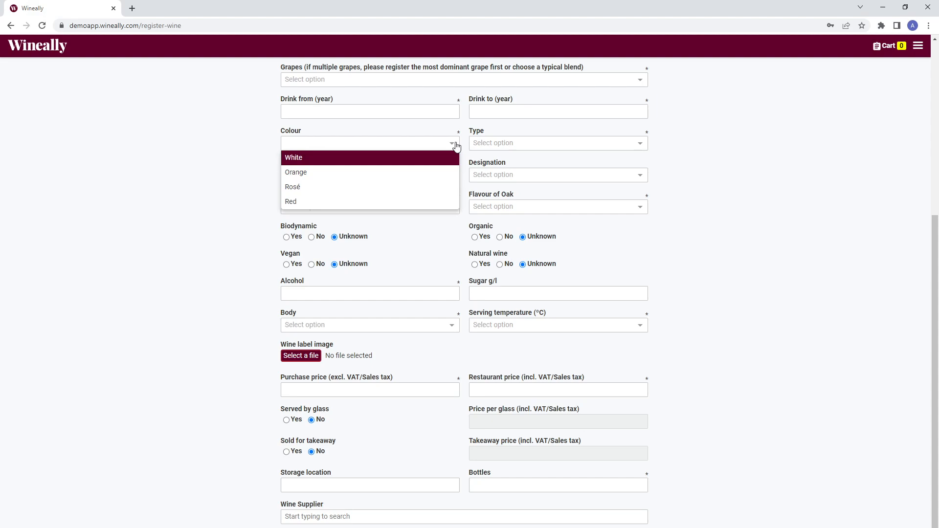
{"action": "left_click", "coordinate": [567, 146]}
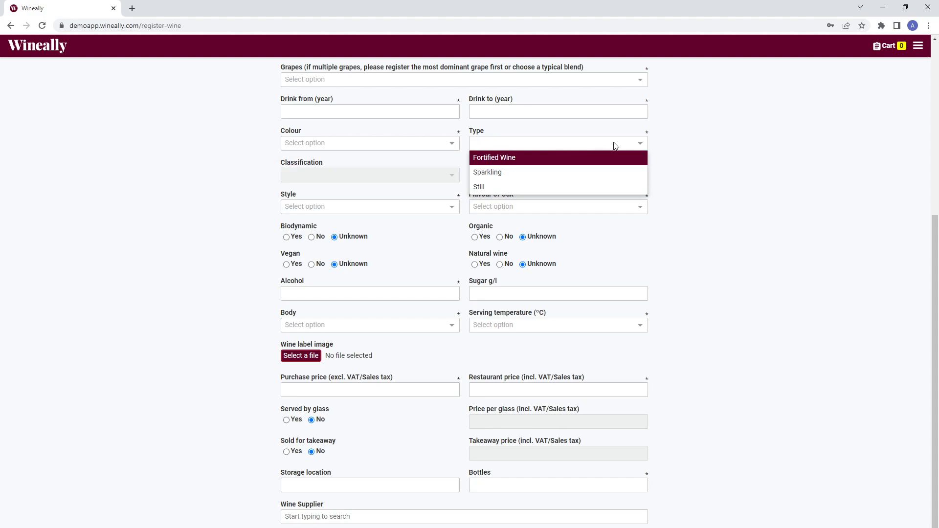
{"action": "left_click", "coordinate": [645, 145]}
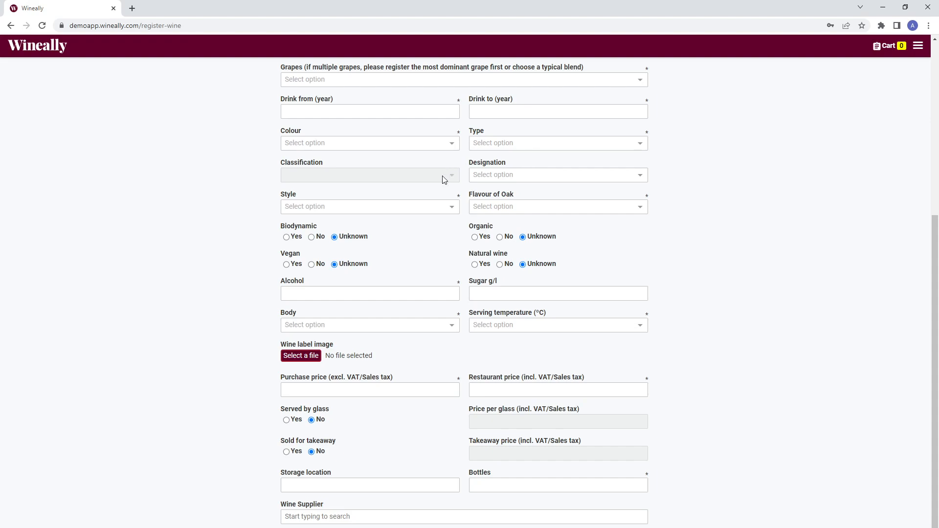
{"action": "left_click", "coordinate": [526, 175]}
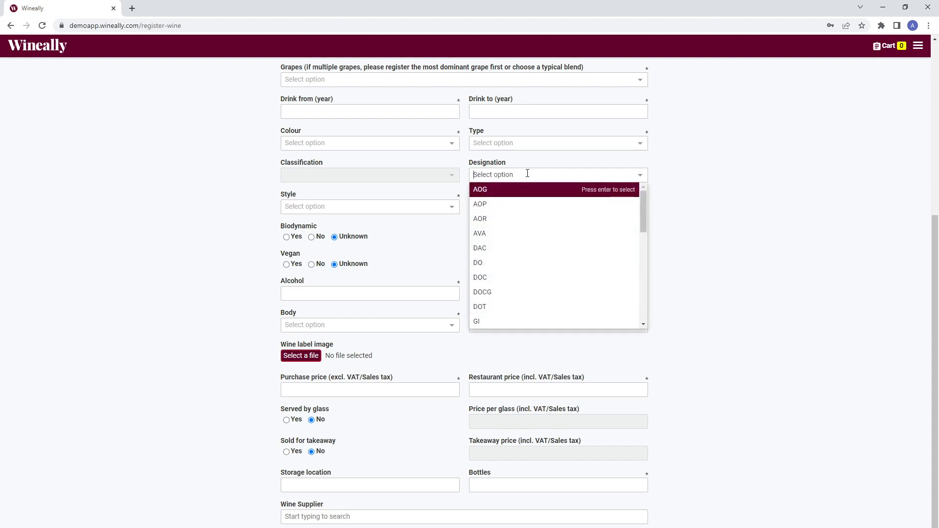
{"action": "left_click", "coordinate": [655, 179]}
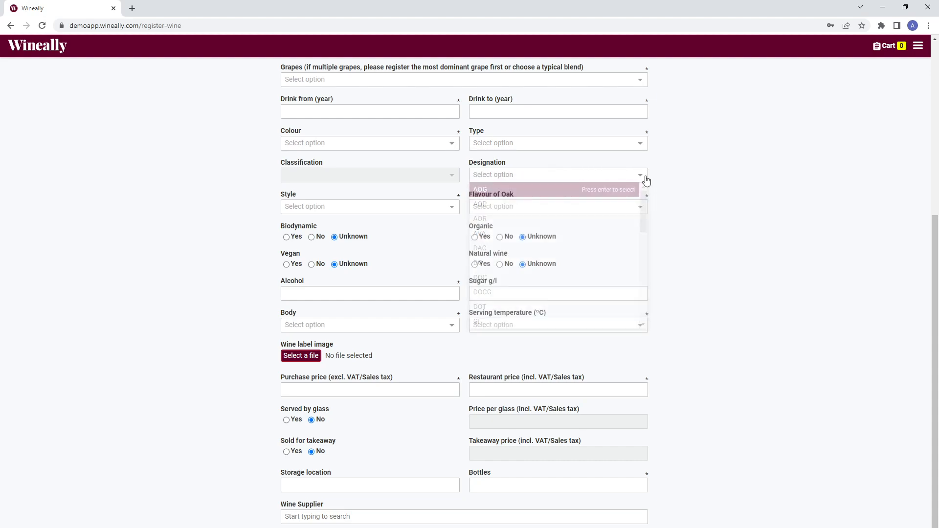
- Check the available style and flavour of oak options, closing both lists without a selection
{"action": "left_click", "coordinate": [450, 204]}
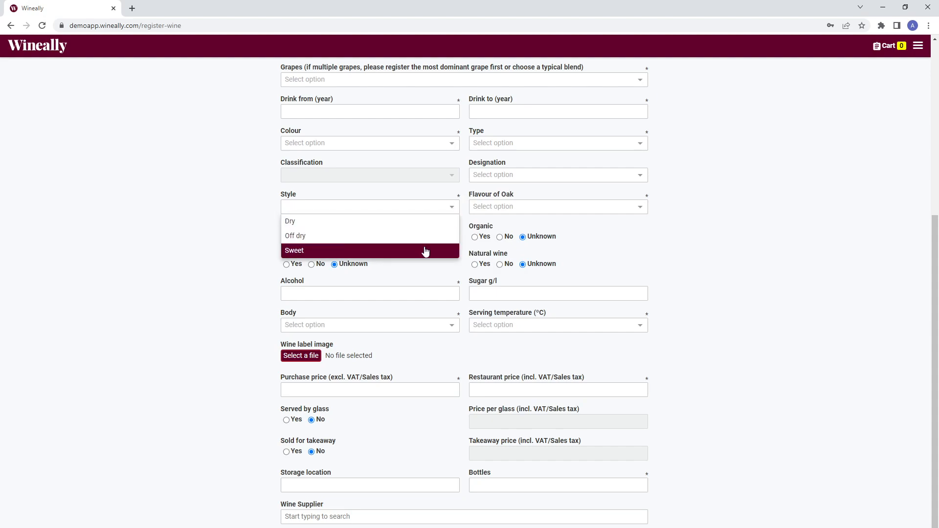
{"action": "left_click", "coordinate": [451, 209]}
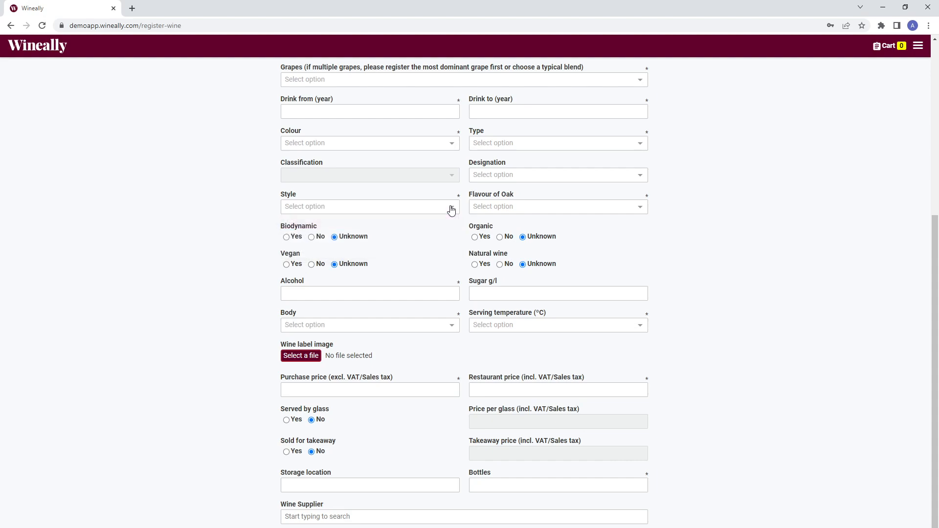
{"action": "left_click", "coordinate": [644, 210]}
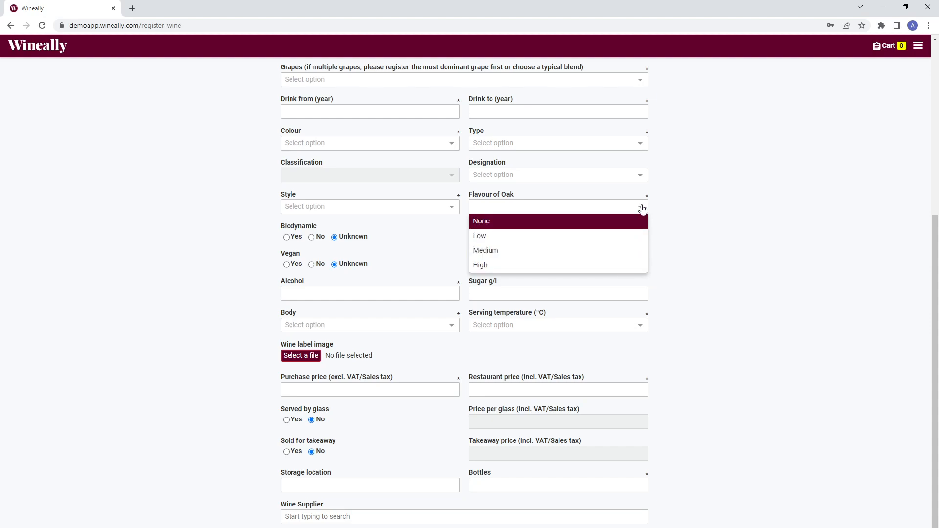
{"action": "left_click", "coordinate": [643, 213]}
- Set the wine's alcohol to 12 and move on to the sugar field
{"action": "scroll", "coordinate": [643, 229], "scroll_direction": "down", "scroll_amount": 1}
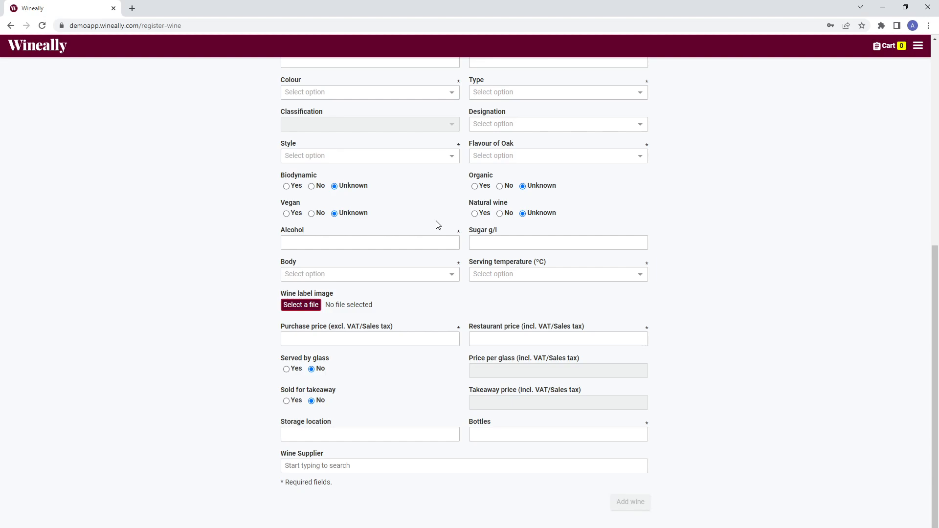
{"action": "left_click", "coordinate": [406, 243]}
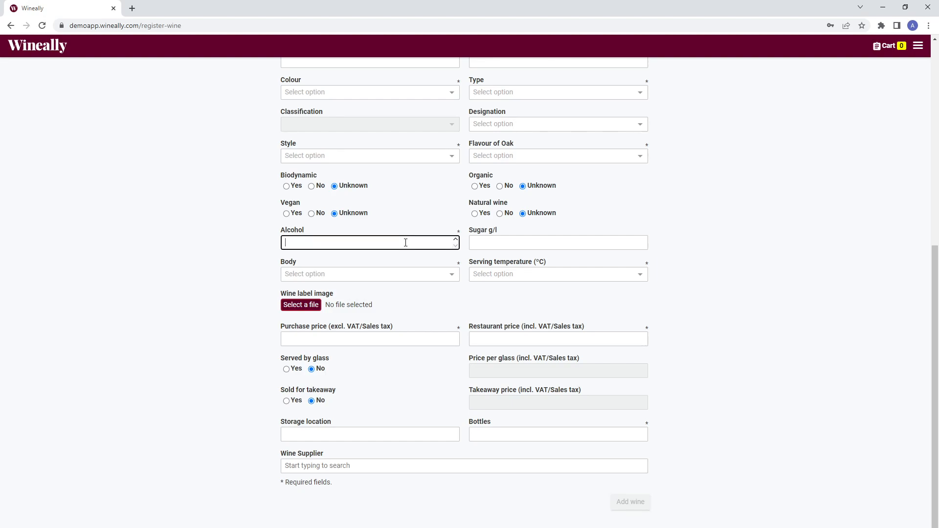
{"action": "type", "text": "12"}
{"action": "left_click", "coordinate": [480, 243]}
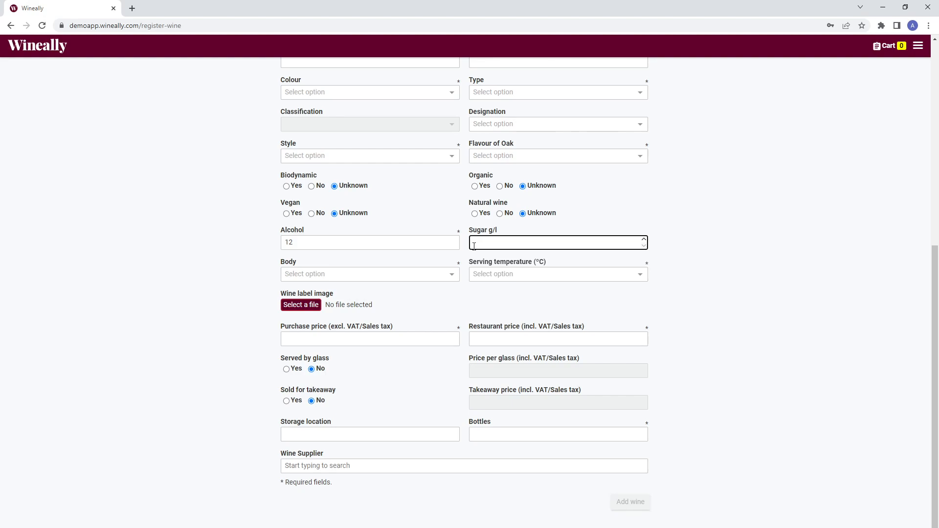
- Check the available body and serving temperature options, closing both lists without a selection
{"action": "left_click", "coordinate": [452, 277]}
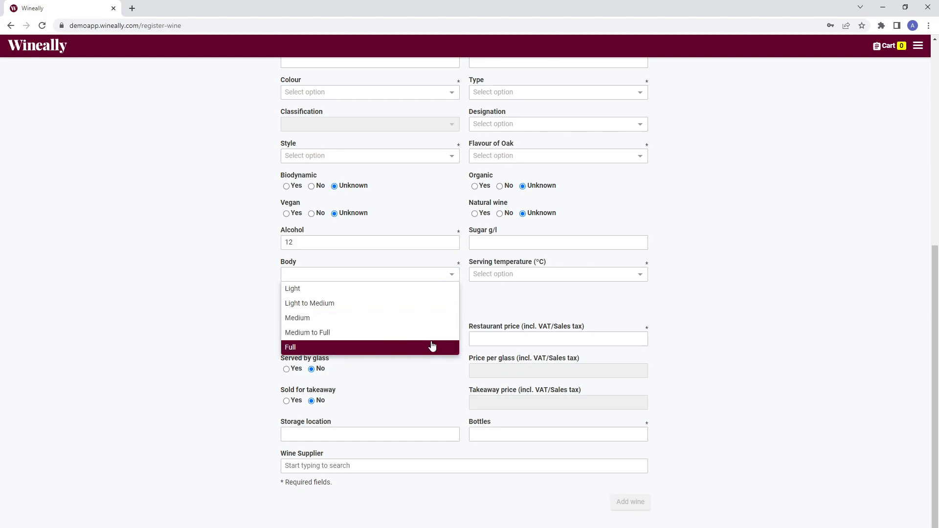
{"action": "left_click", "coordinate": [454, 277]}
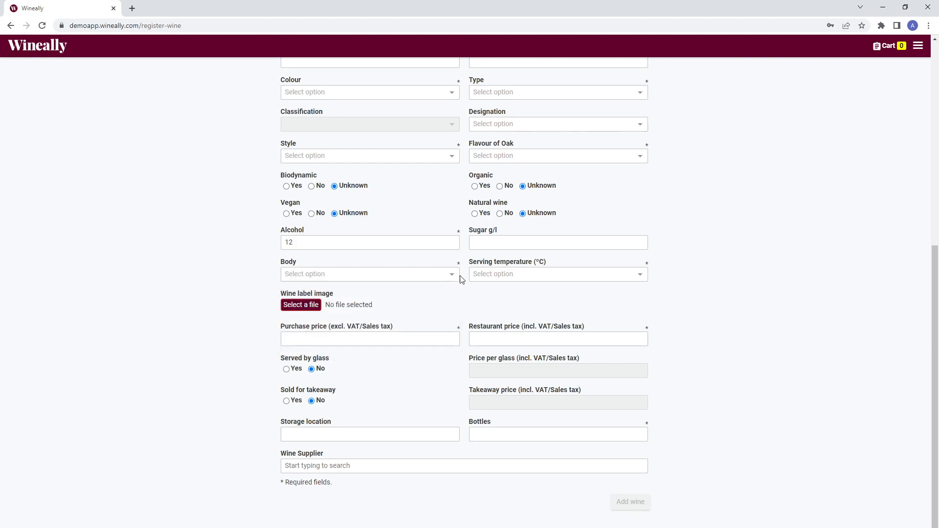
{"action": "left_click", "coordinate": [641, 277]}
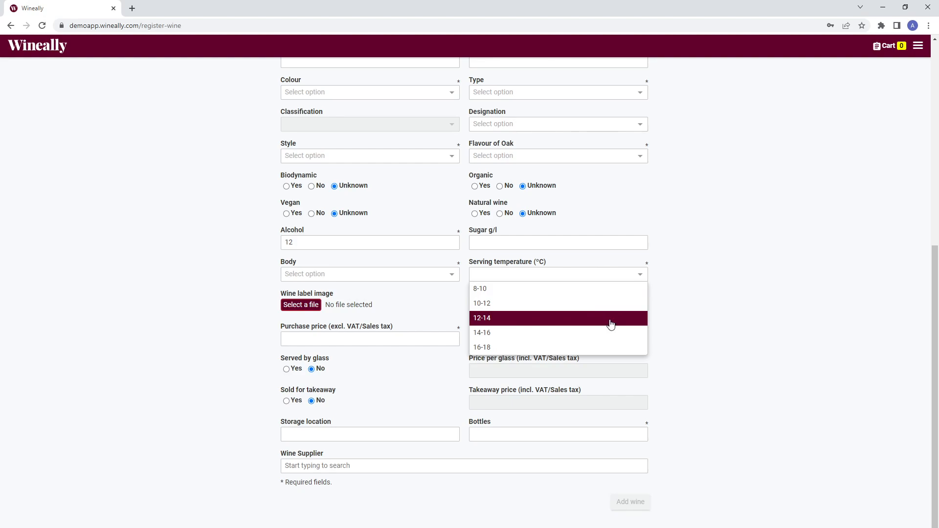
{"action": "left_click", "coordinate": [639, 275]}
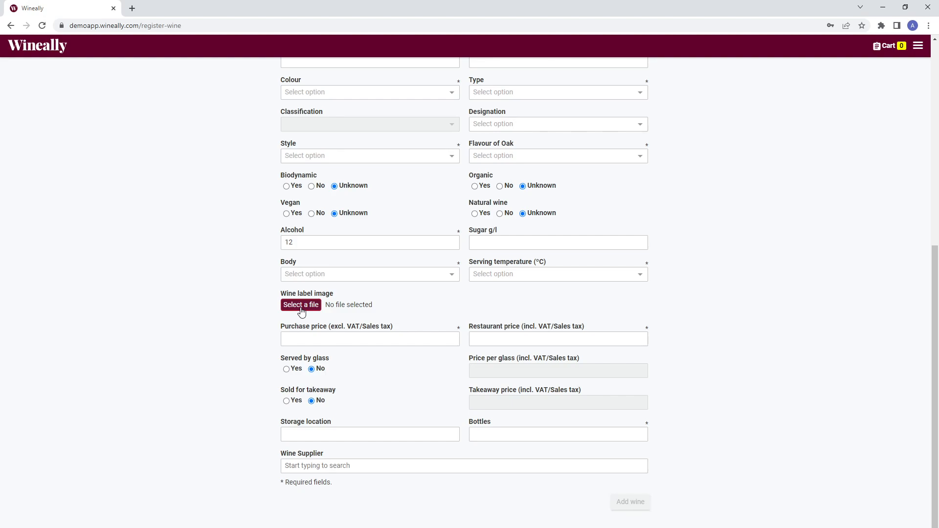
- Open the wine's purchase price (excl. VAT/Sales tax) for entry
{"action": "left_click", "coordinate": [344, 336]}
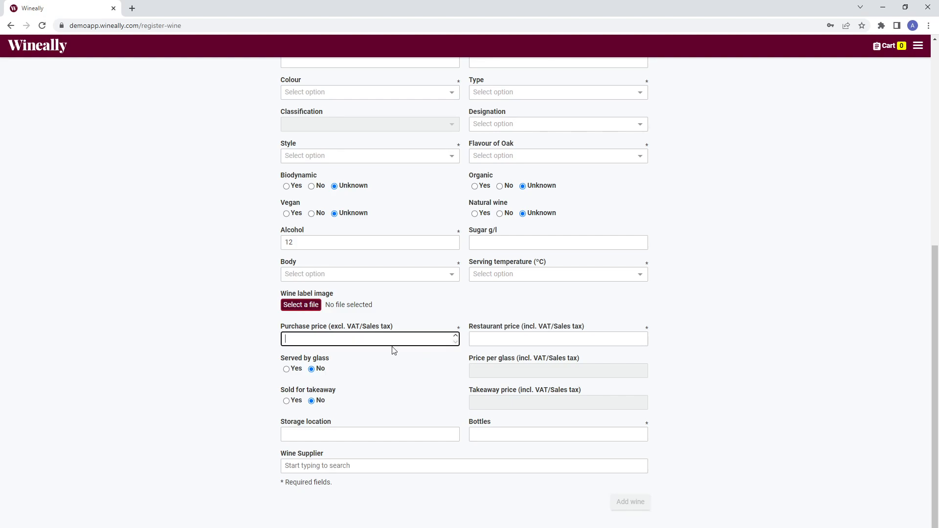